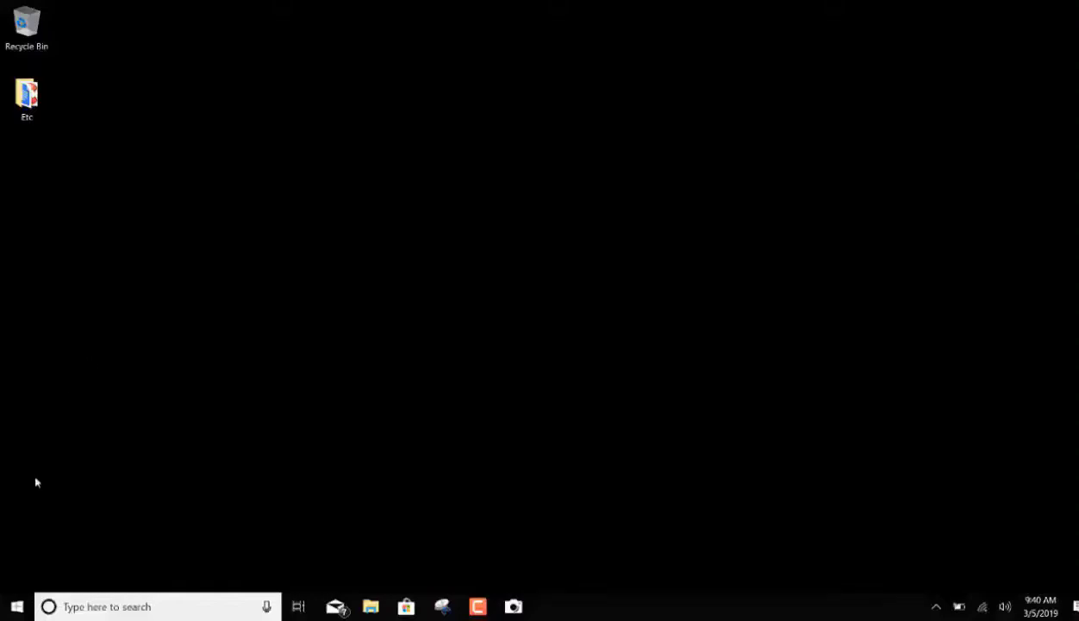
# Open Disk Management from the Win+X menu and select Disk 0's 80 GB unallocated space.
pyautogui.rightClick(16, 608)
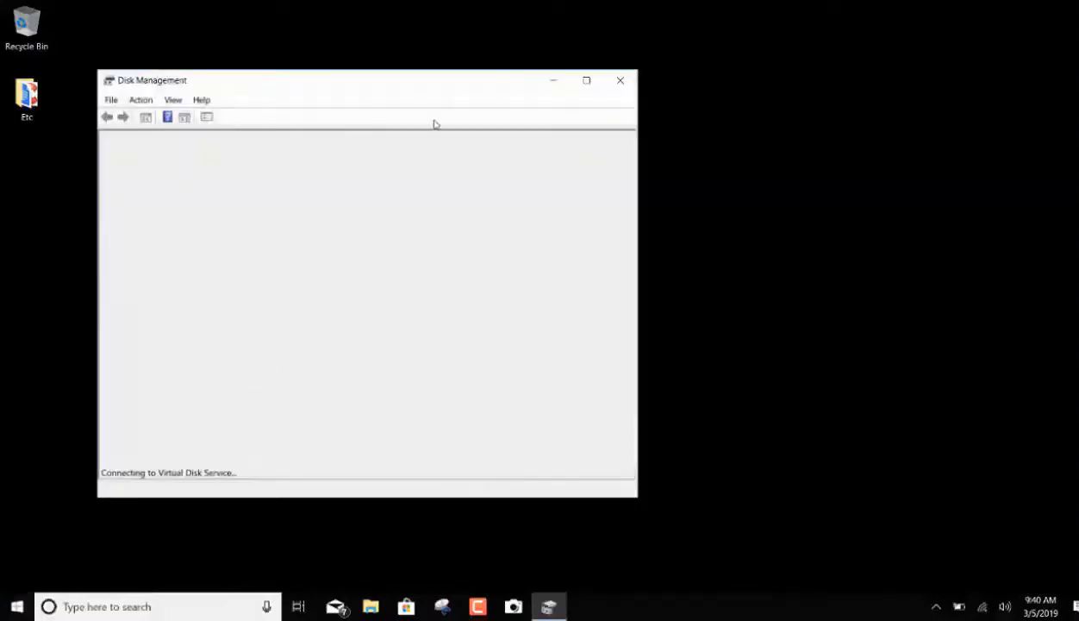
pyautogui.click(501, 336)
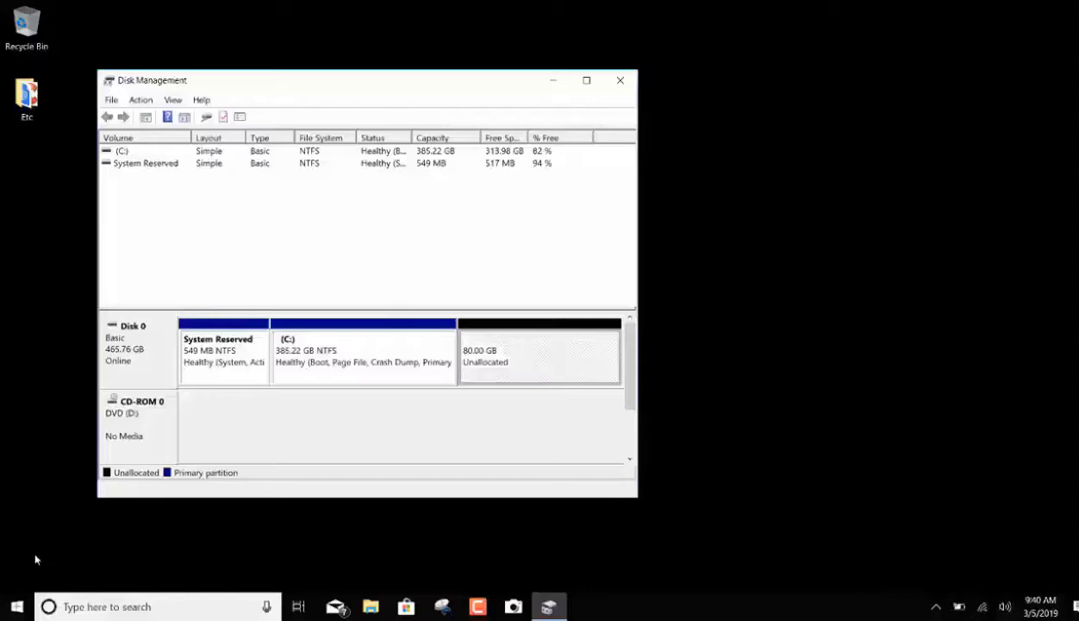
# Open Control Panel's System and Security > System page showing the computer's basic information.
pyautogui.click(17, 605)
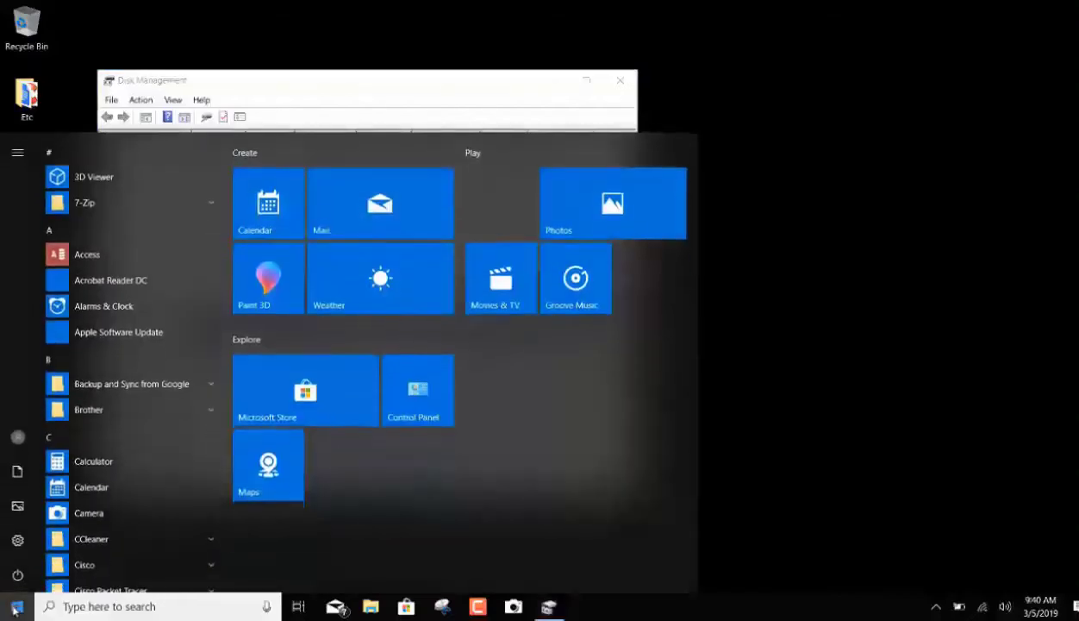
pyautogui.click(417, 409)
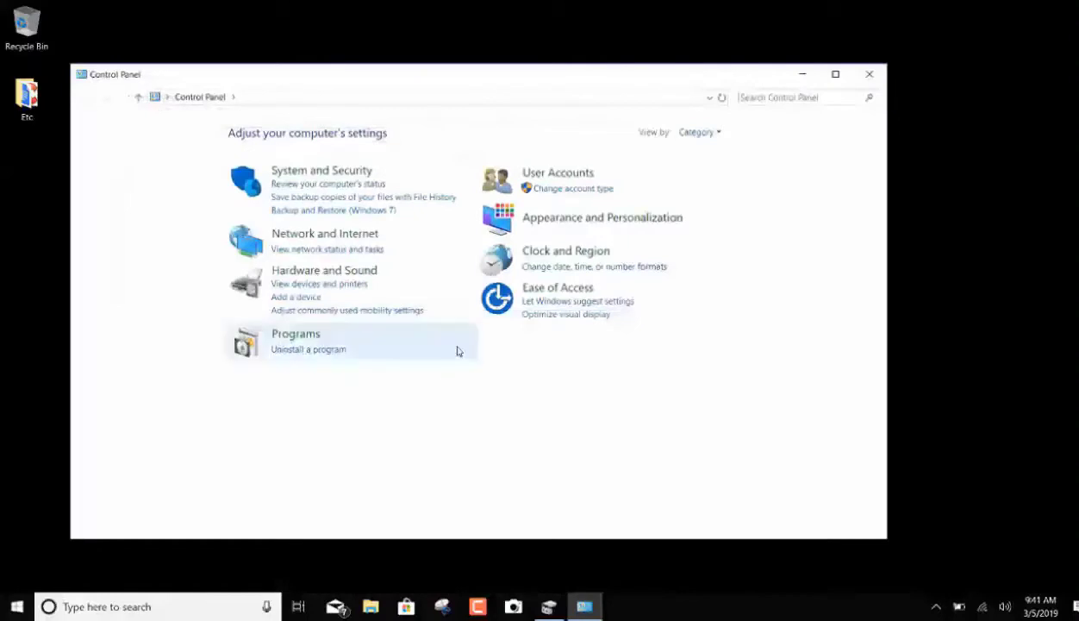
pyautogui.click(348, 172)
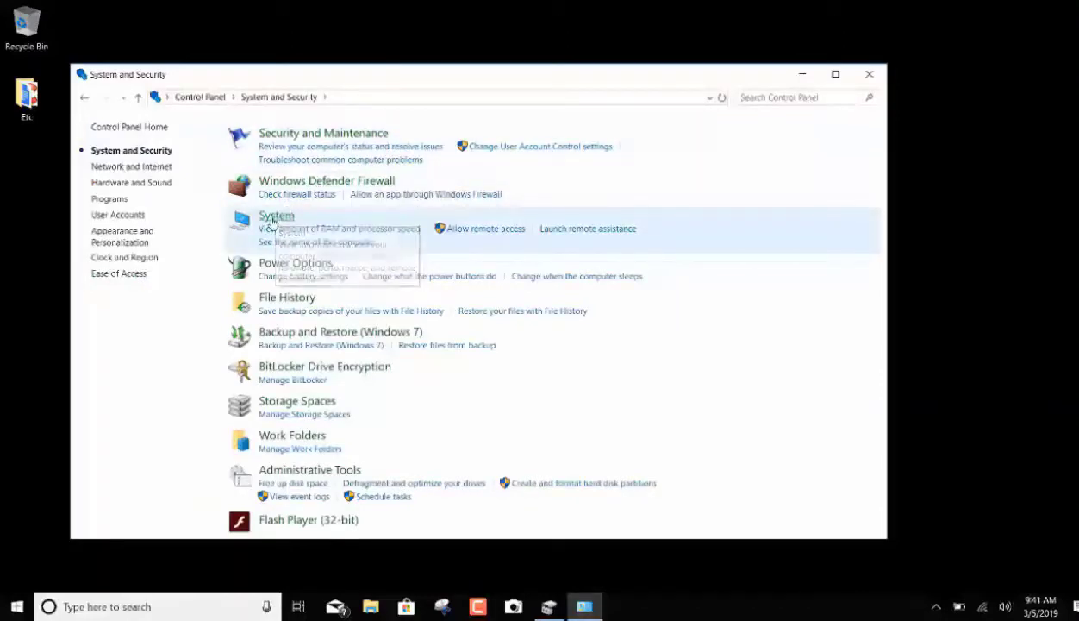
pyautogui.click(275, 216)
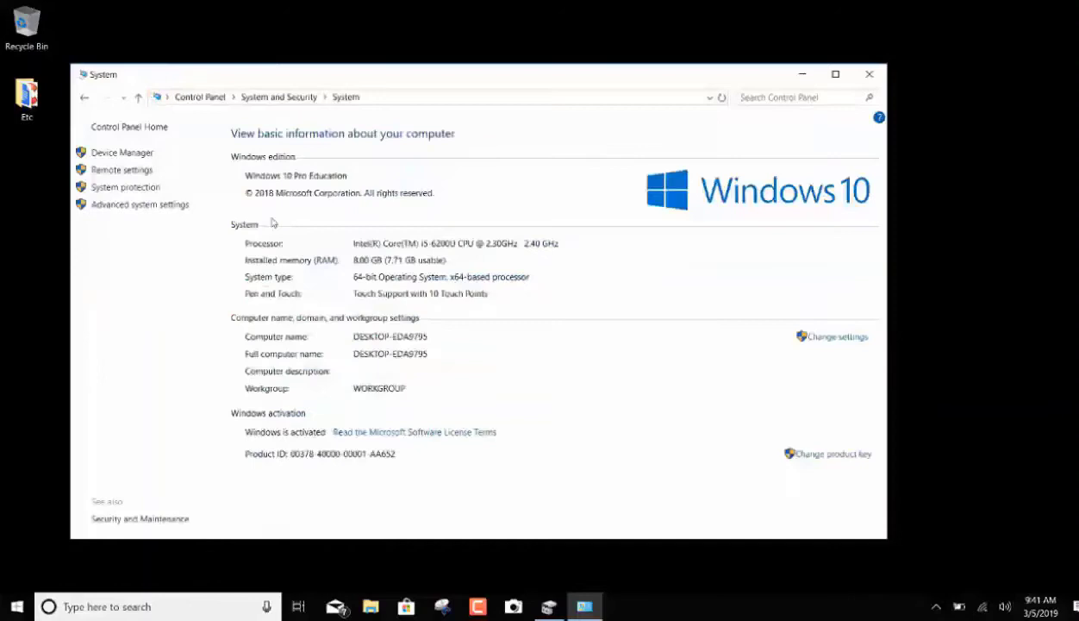
# Open Startup and Recovery in advanced system settings and inspect the default operating system list.
pyautogui.click(156, 213)
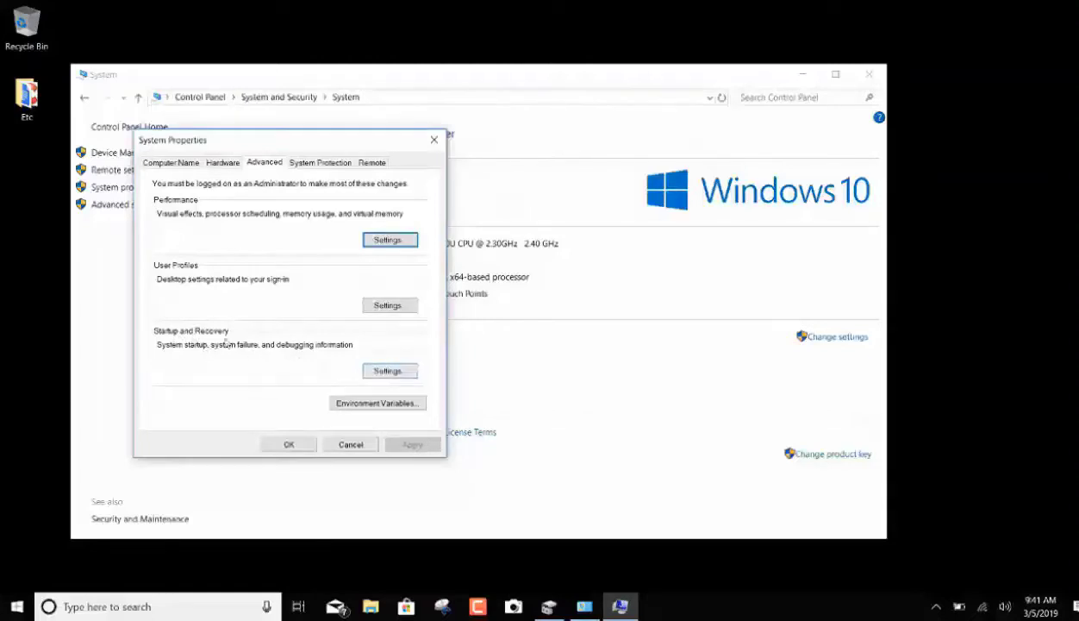
pyautogui.click(390, 371)
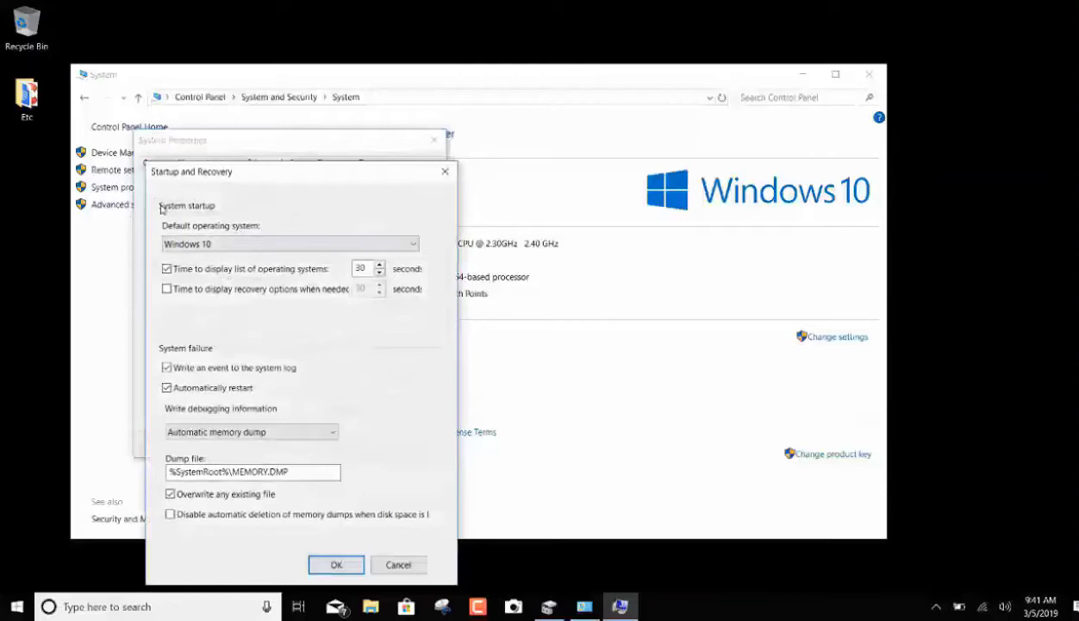
pyautogui.click(207, 244)
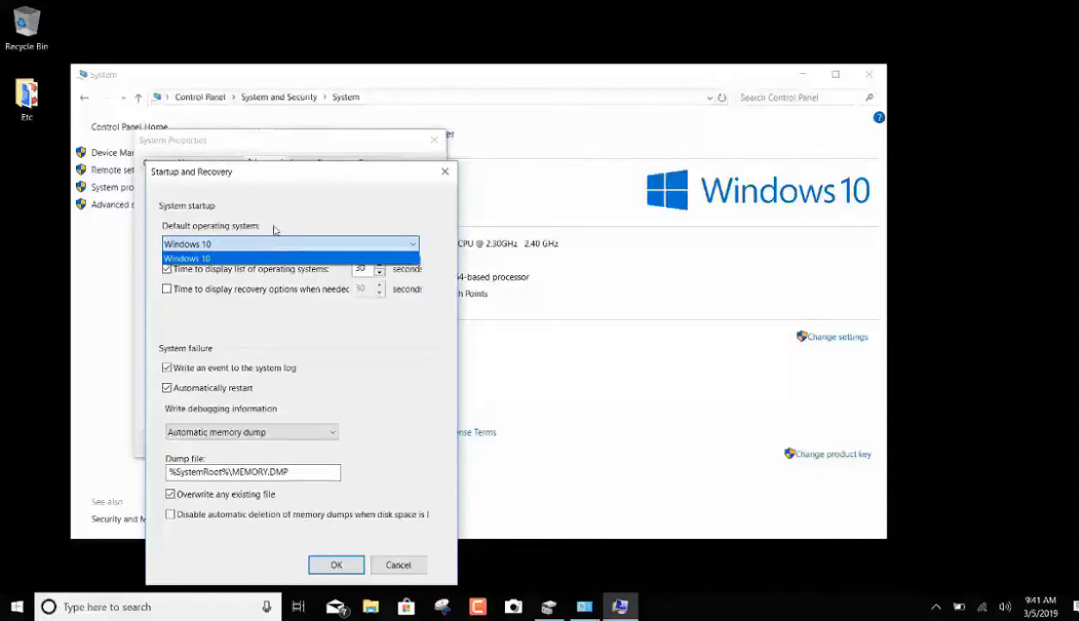
pyautogui.click(275, 229)
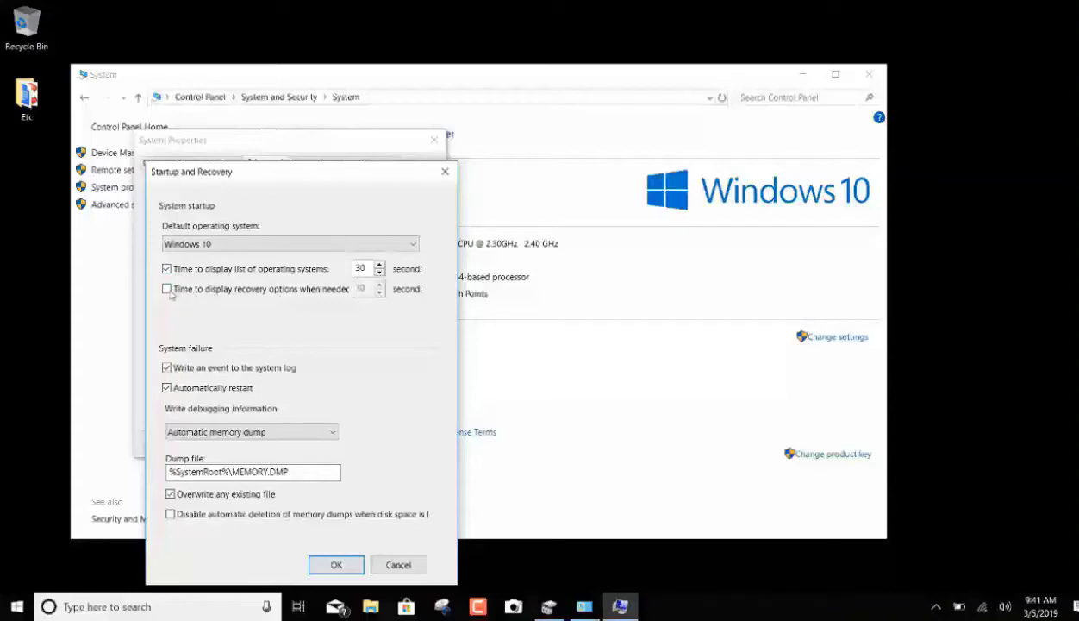
# Recheck Windows 10 is the only default OS, close both dialogs, and return to Disk Management.
pyautogui.click(211, 245)
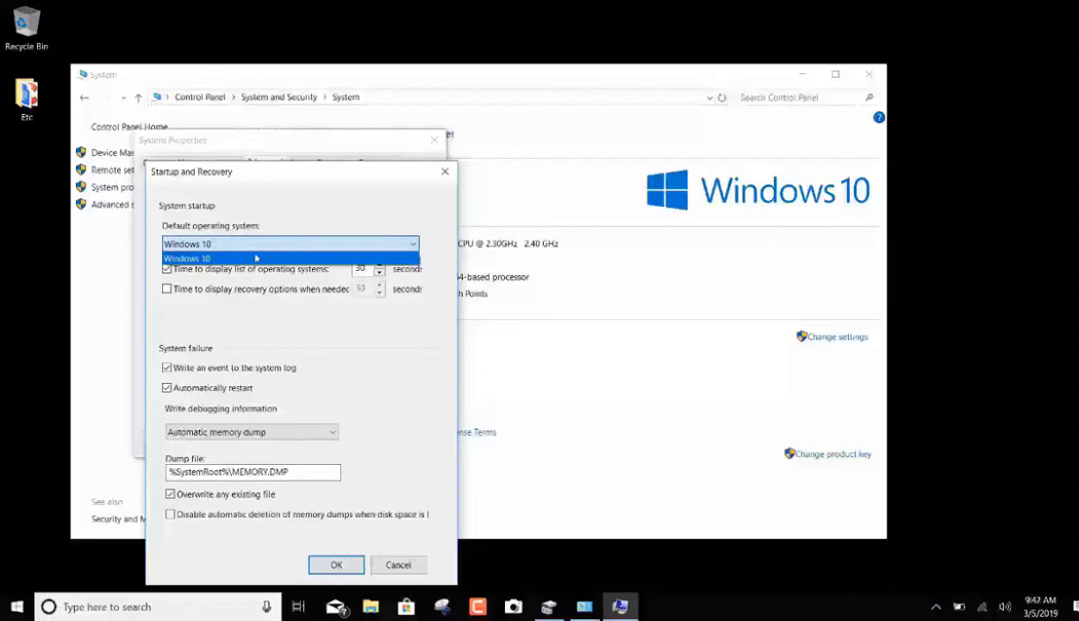
pyautogui.click(222, 216)
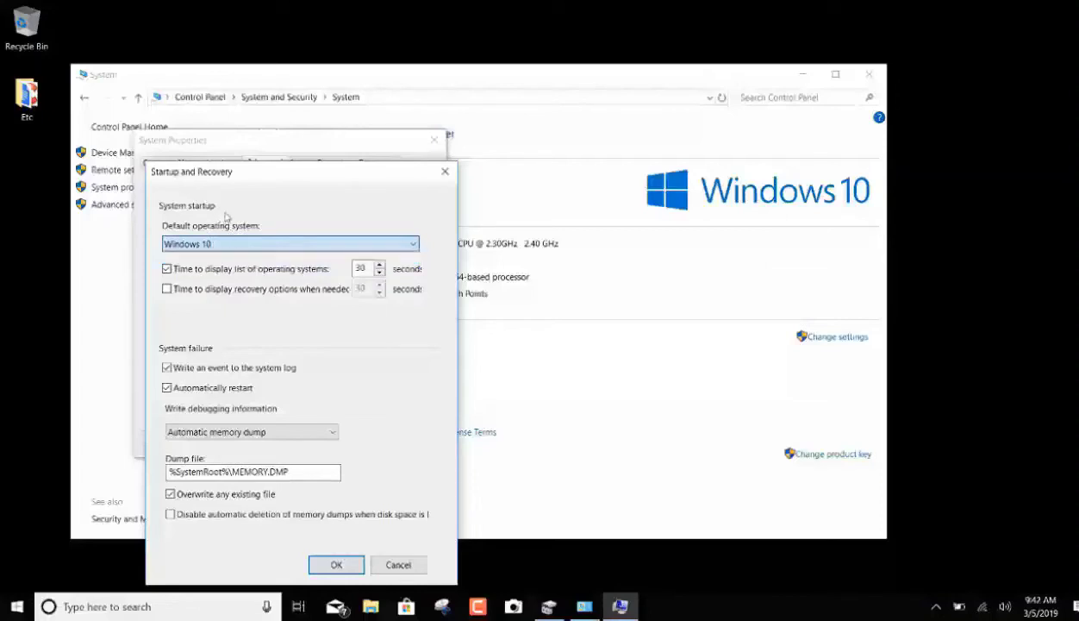
pyautogui.click(341, 568)
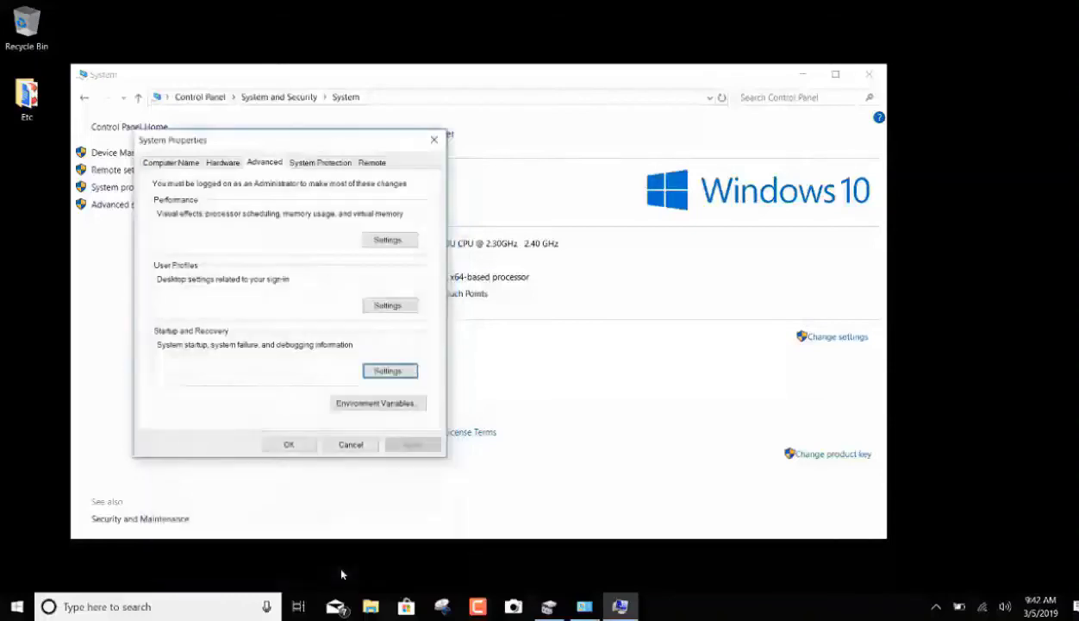
pyautogui.click(296, 446)
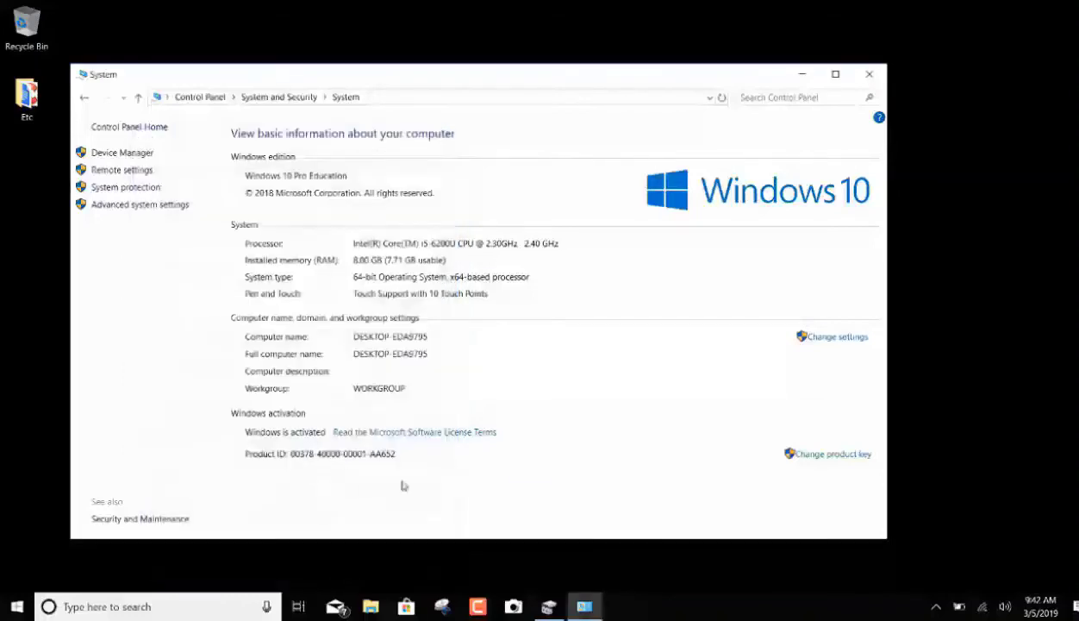
pyautogui.click(546, 605)
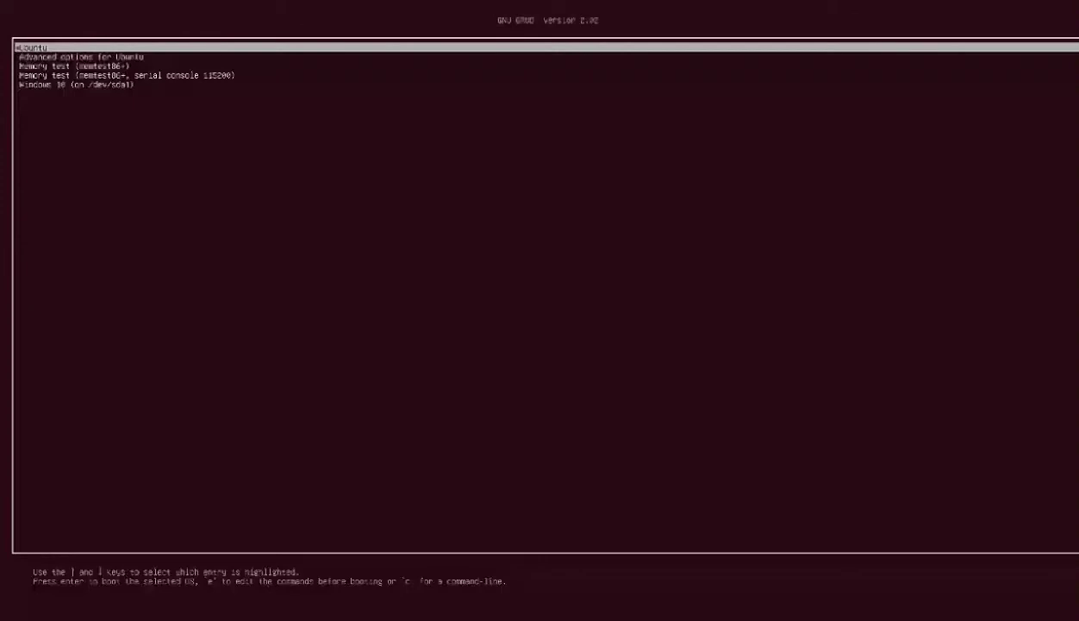
# Highlight 'Windows 10 (on /dev/sda1)' in the GRUB menu to boot Windows.
pyautogui.press('Down')
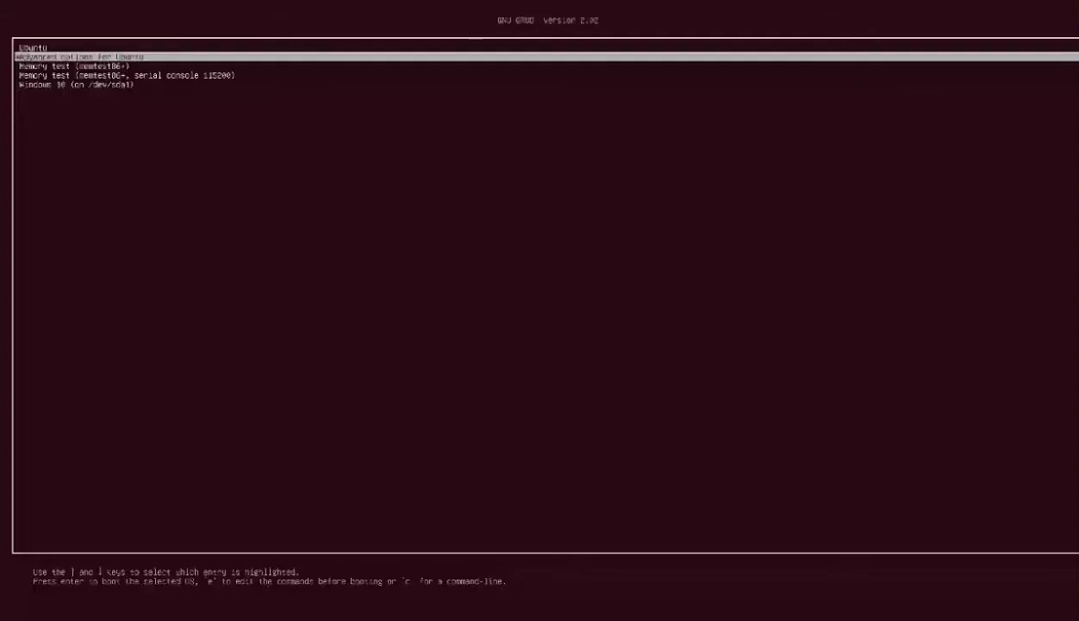
pyautogui.press('Up')
pyautogui.press('Down')
pyautogui.press('Down')
pyautogui.press('Down')
pyautogui.press('Down')
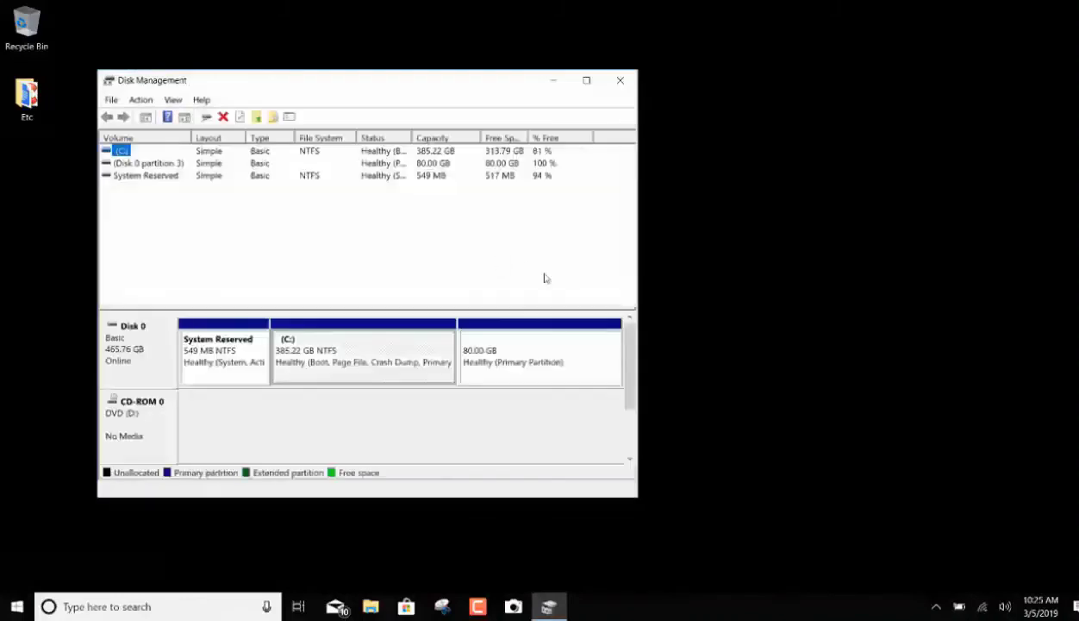
# Select the new 80.00 GB Healthy (Primary Partition) block on Disk 0.
pyautogui.click(542, 344)
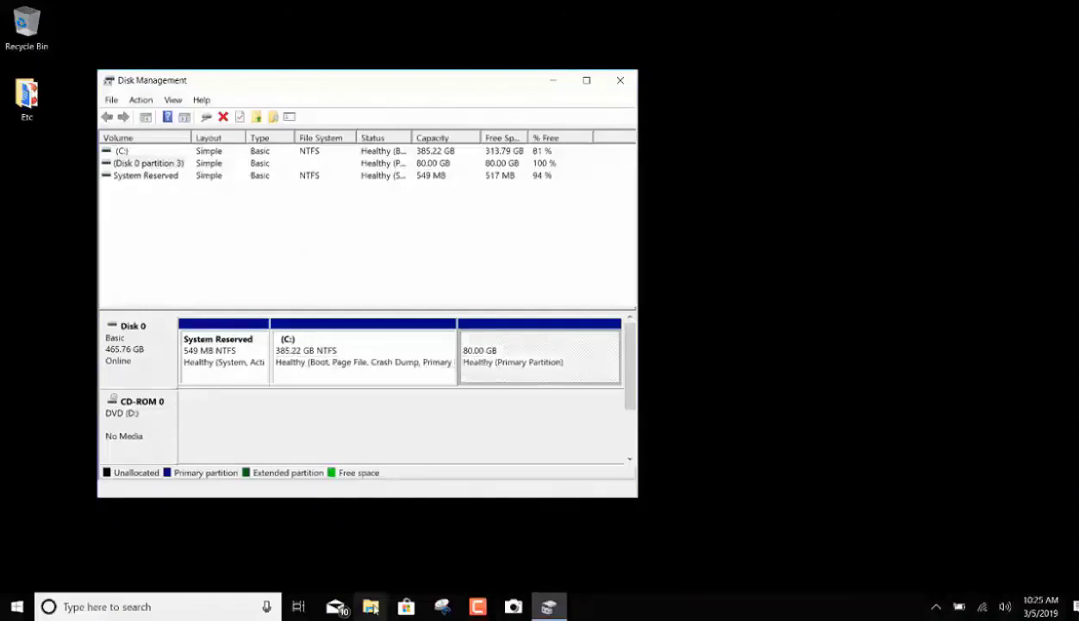
# Open File Explorer's This PC, showing only Local Disk (C:) and the DVD RW Drive (D:), and move the window aside.
pyautogui.click(371, 606)
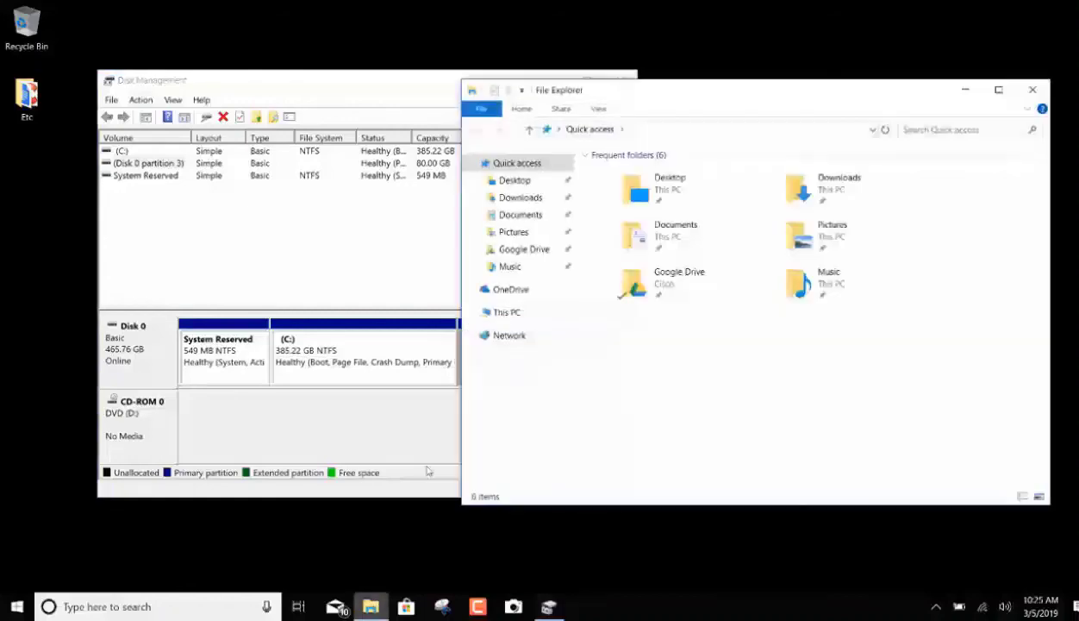
pyautogui.click(506, 313)
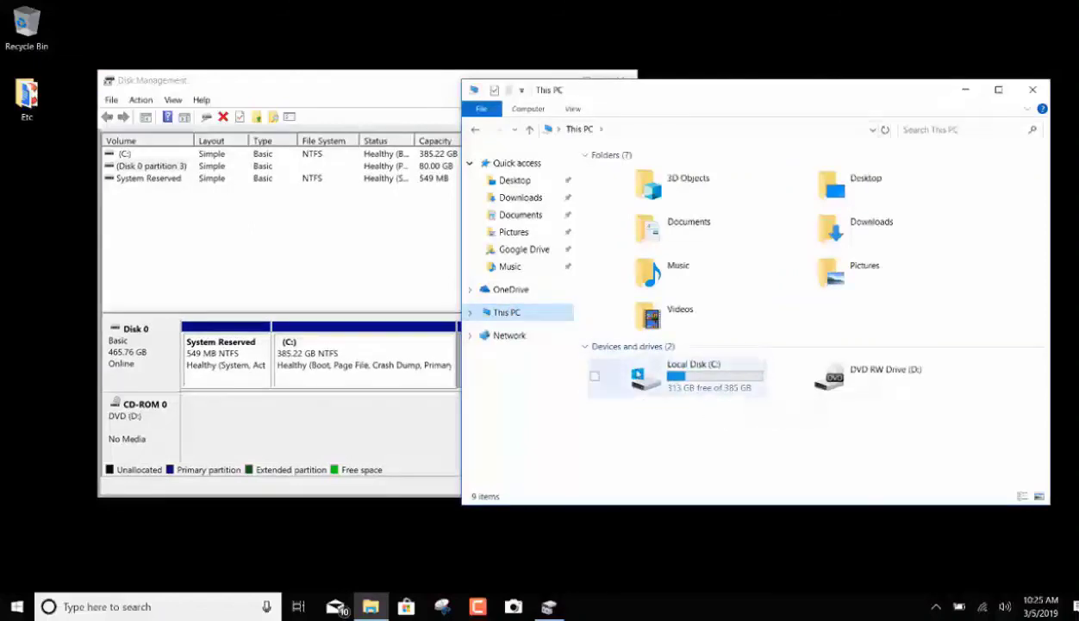
pyautogui.moveTo(654, 92)
pyautogui.mouseDown()
pyautogui.moveTo(700, 119)
pyautogui.moveTo(721, 97)
pyautogui.mouseUp()
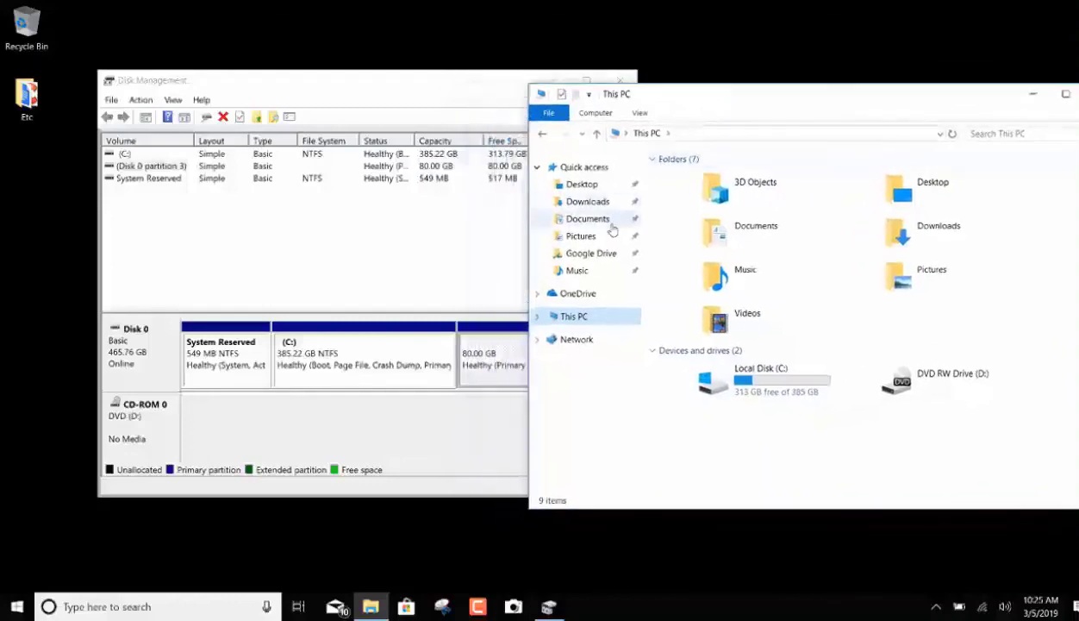